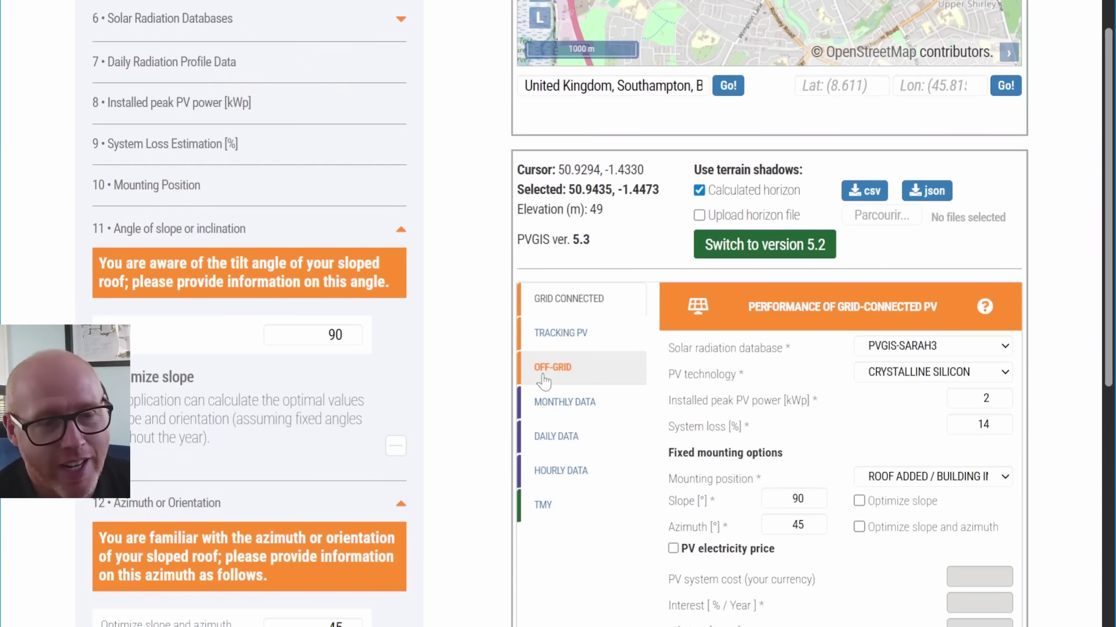
- Close the registration pop-ups and scroll down to the 2 kWp system's monthly energy output chart
scroll(1034, 220, "down", 2)
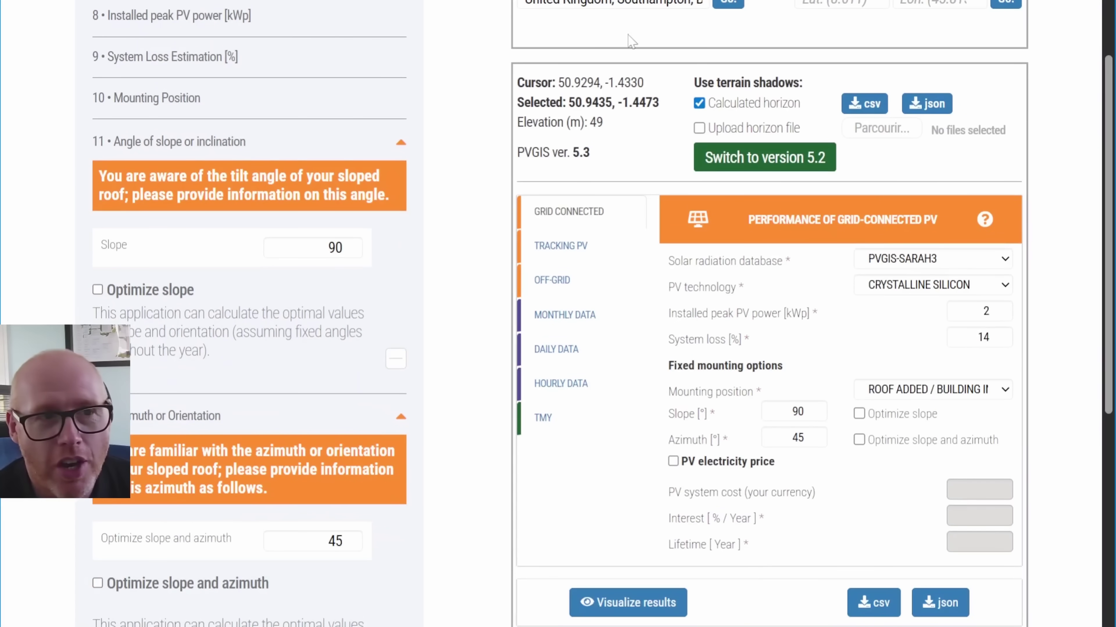
scroll(605, 52, "down", 2)
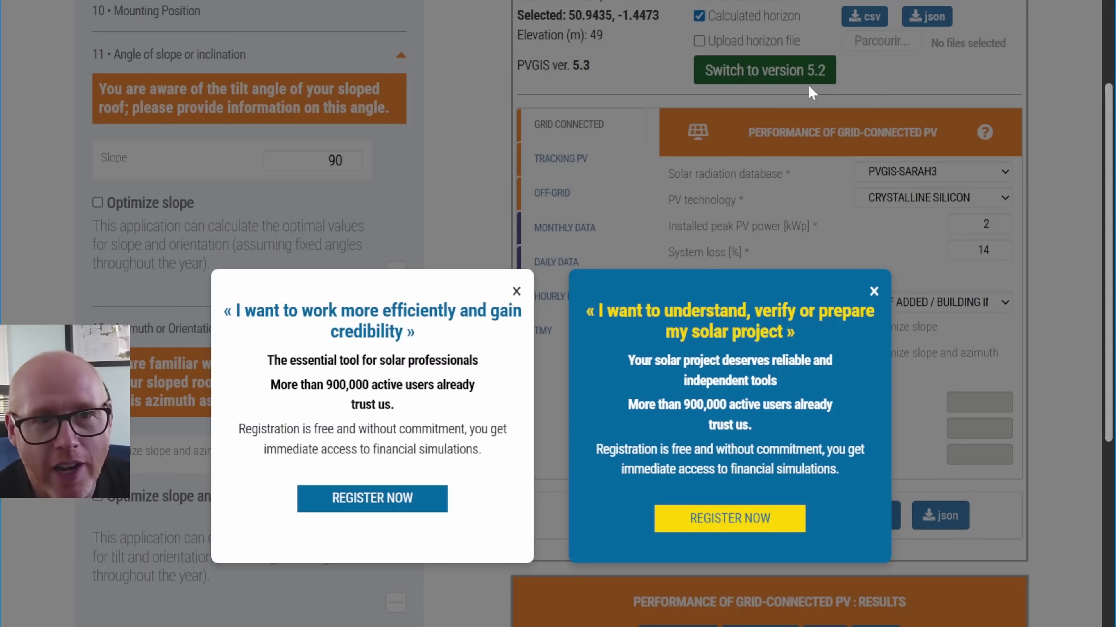
left_click(870, 291)
scroll(1033, 300, "down", 2)
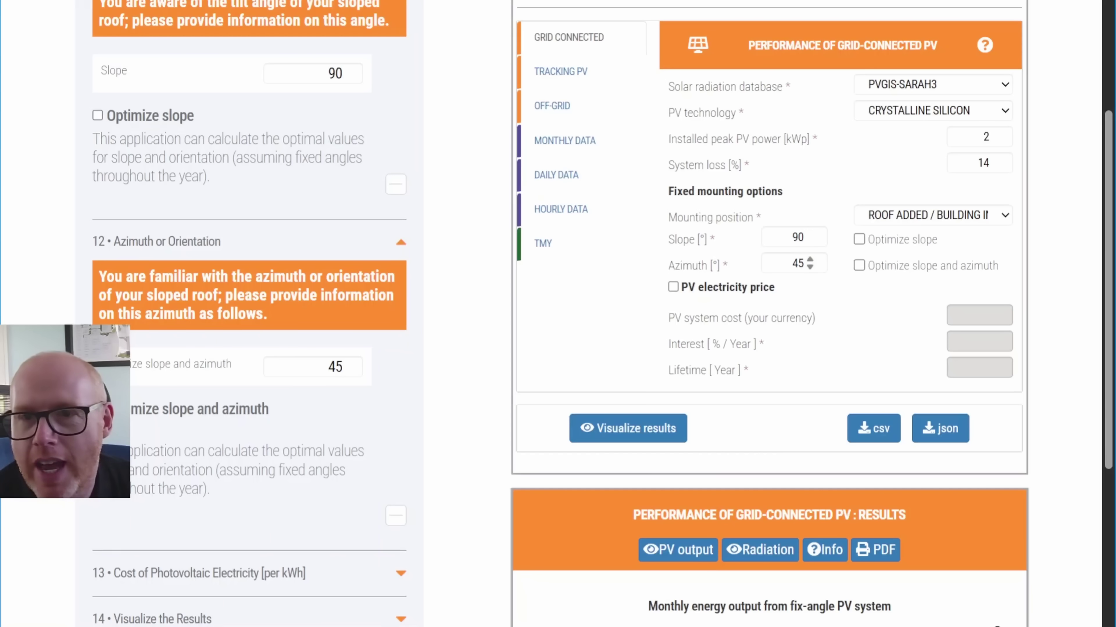
scroll(795, 264, "down", 2)
scroll(795, 263, "up", 2)
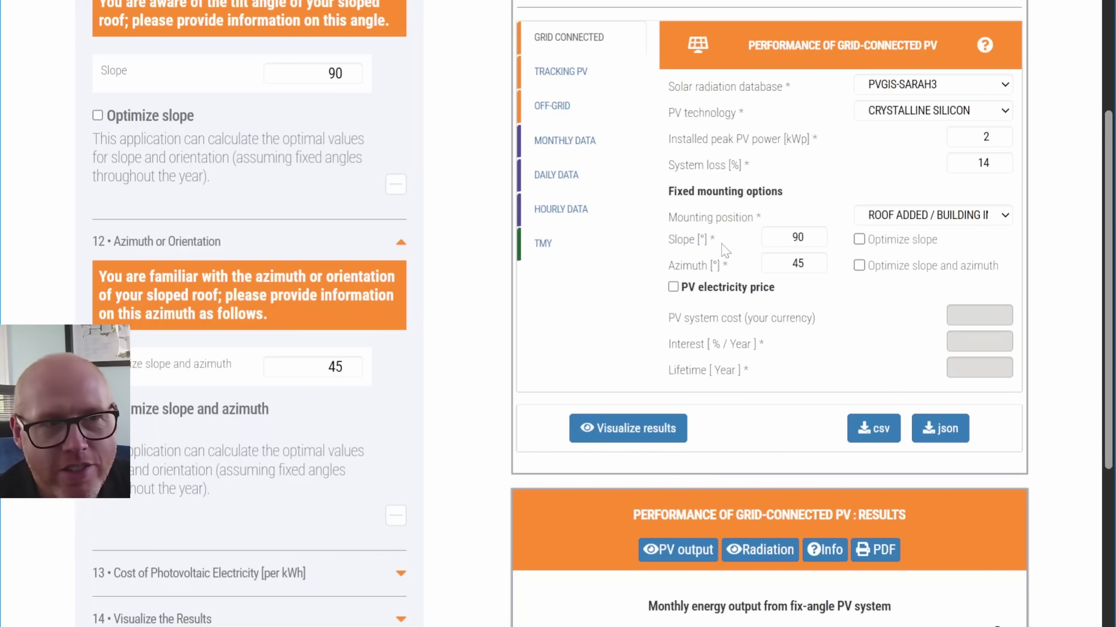
scroll(725, 250, "down", 5)
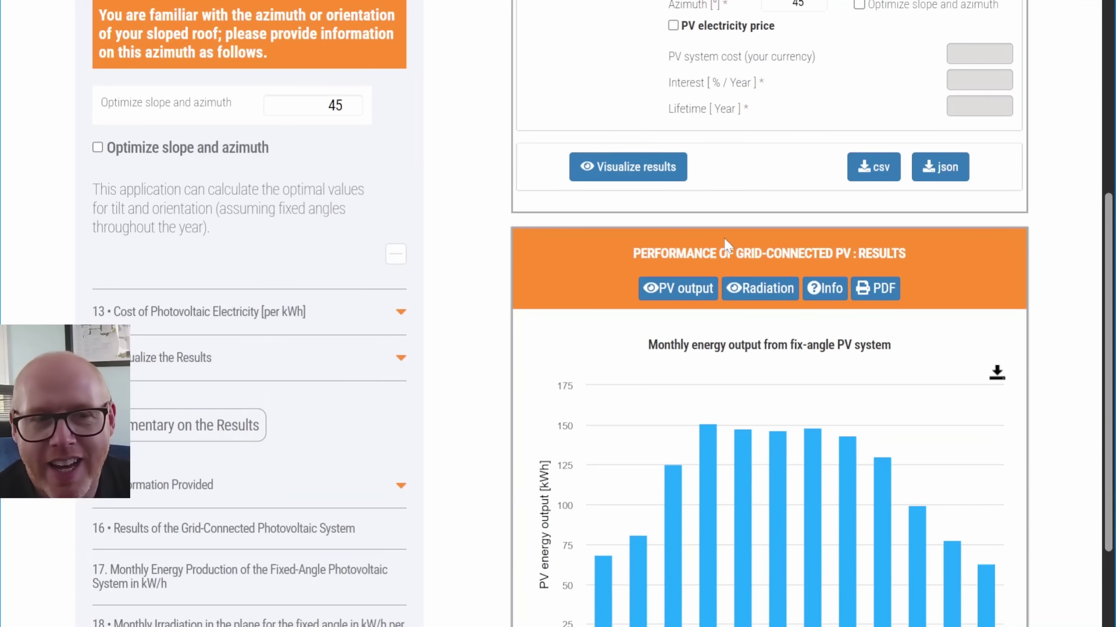
- Check the 2 kWp wall array's monthly bars and highlight its 1381.82 kWh yearly PV production
scroll(724, 239, "down", 5)
mouse_move(745, 307)
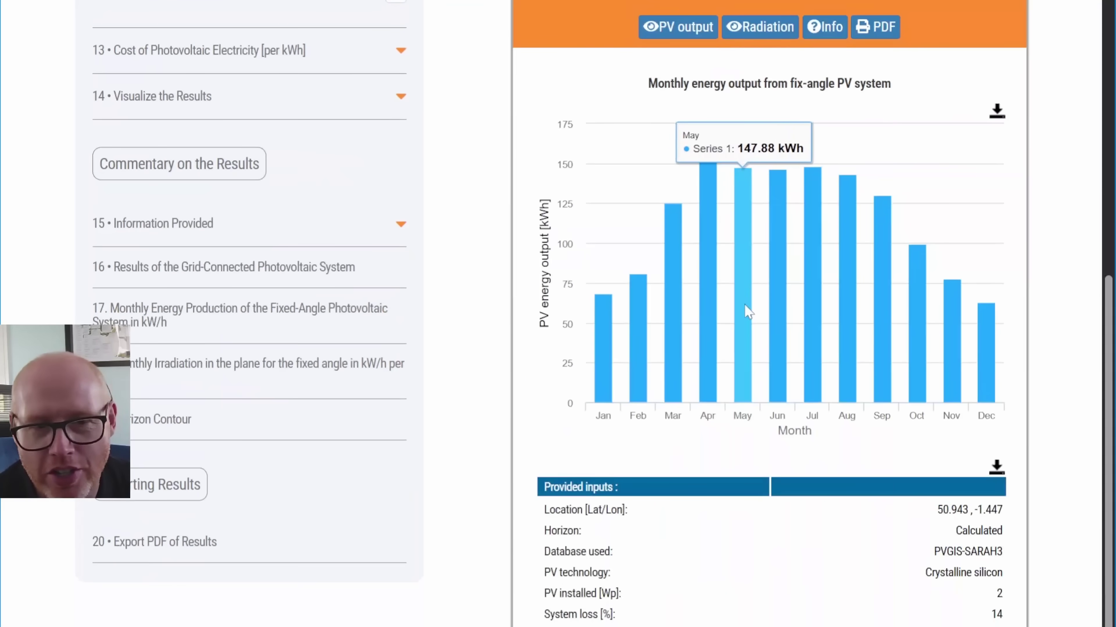
mouse_move(640, 343)
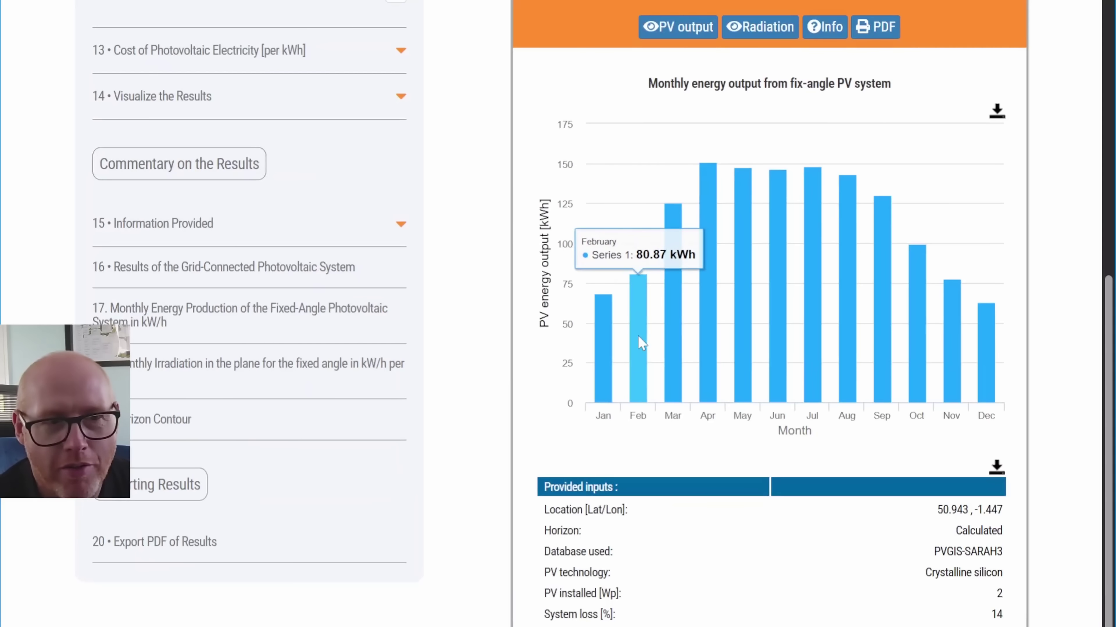
scroll(638, 336, "down", 3)
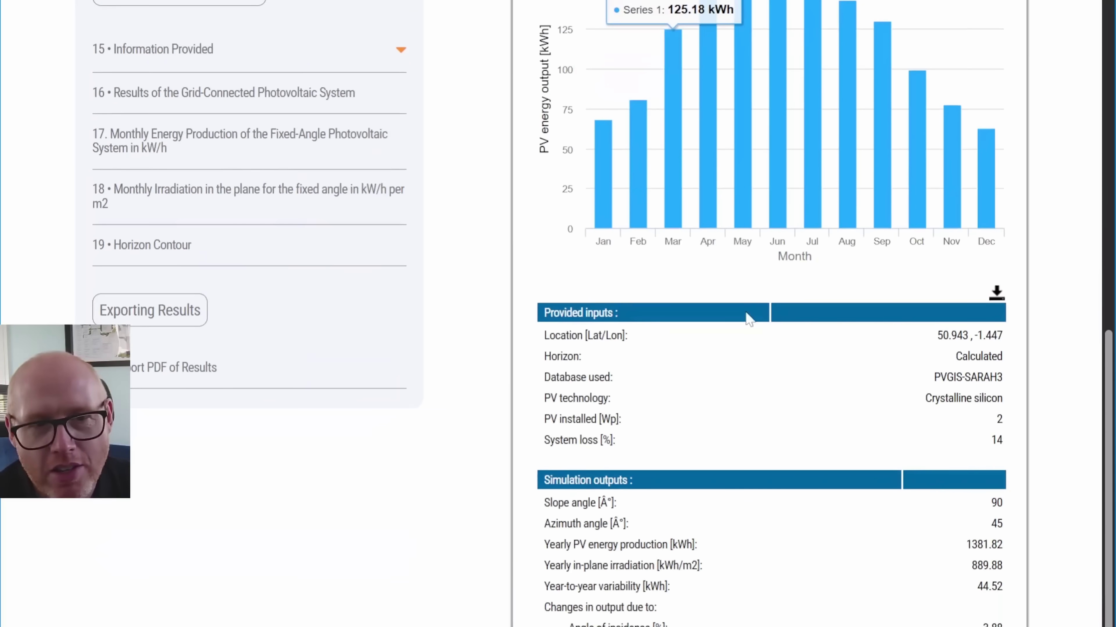
left_click_drag(1010, 546, 962, 546)
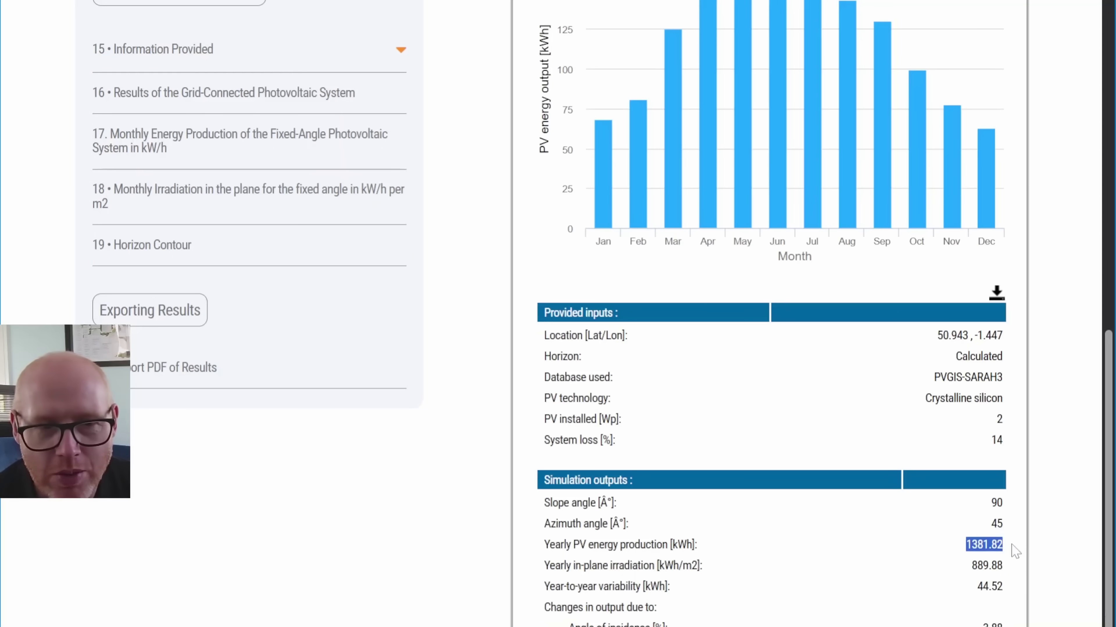
scroll(659, 439, "down", 9)
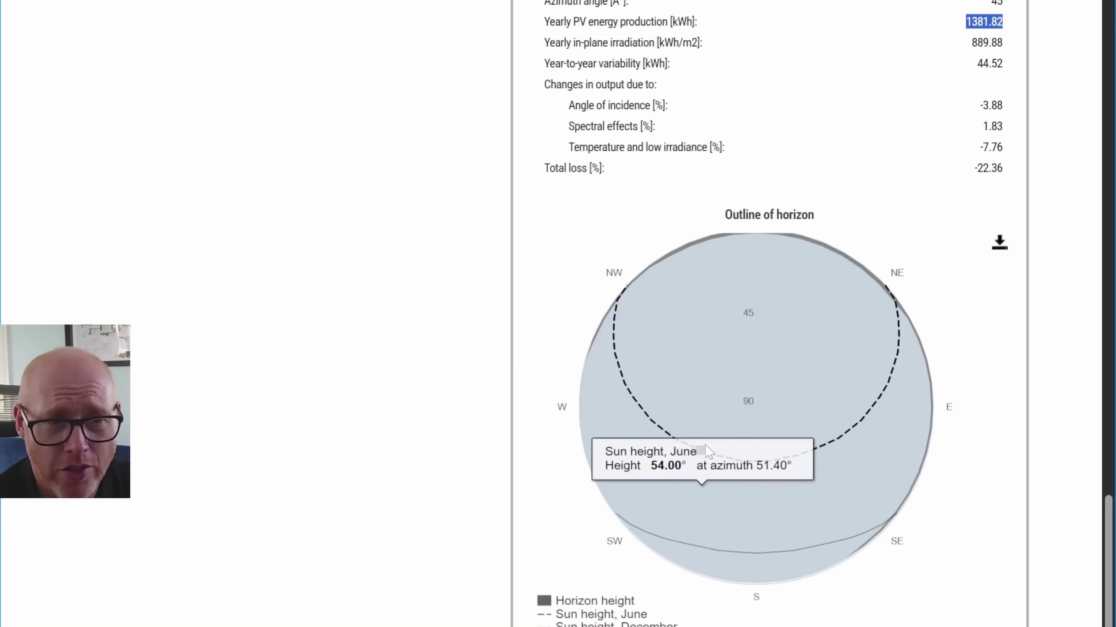
scroll(1032, 374, "up", 5)
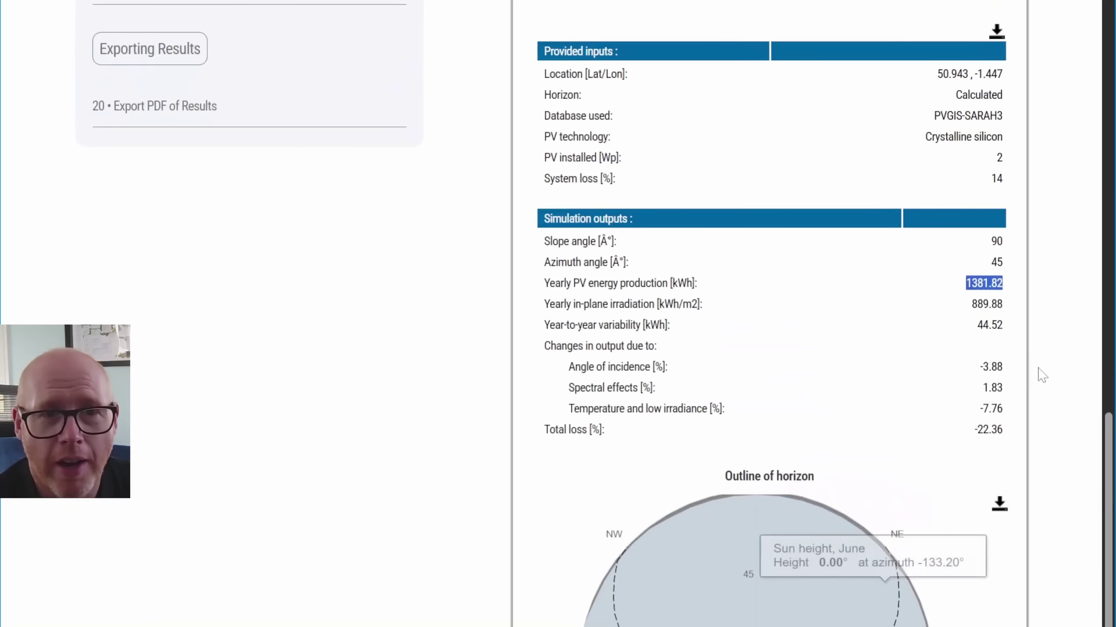
left_click(1020, 326)
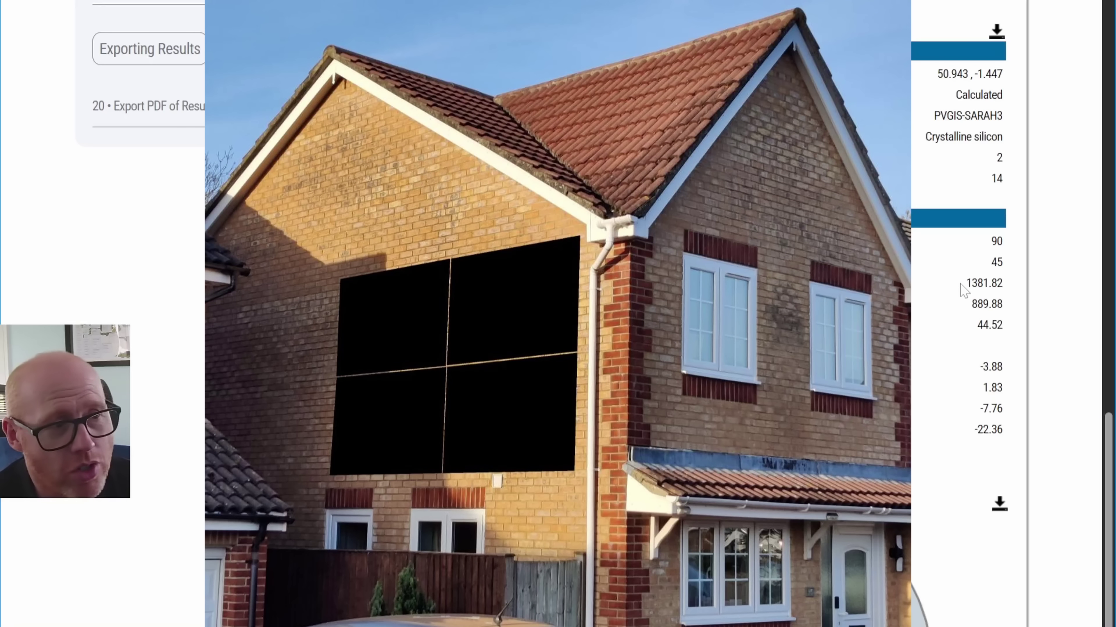
left_click_drag(1002, 283, 966, 283)
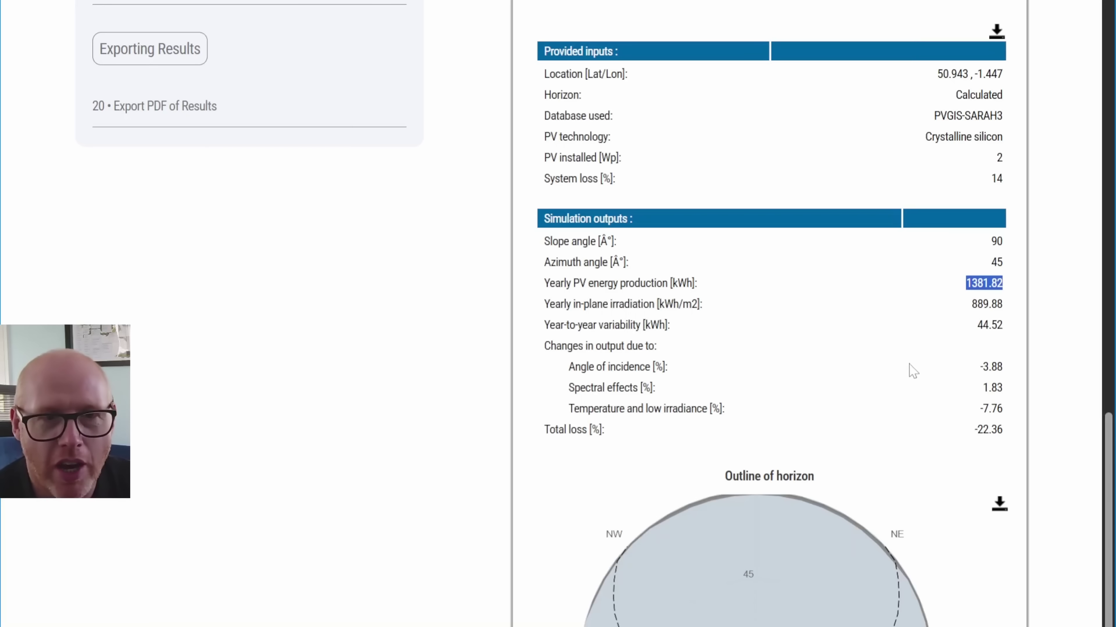
- Scroll back to the monthly chart and compare the Nov, Feb and Mar output bars
scroll(904, 387, "up", 5)
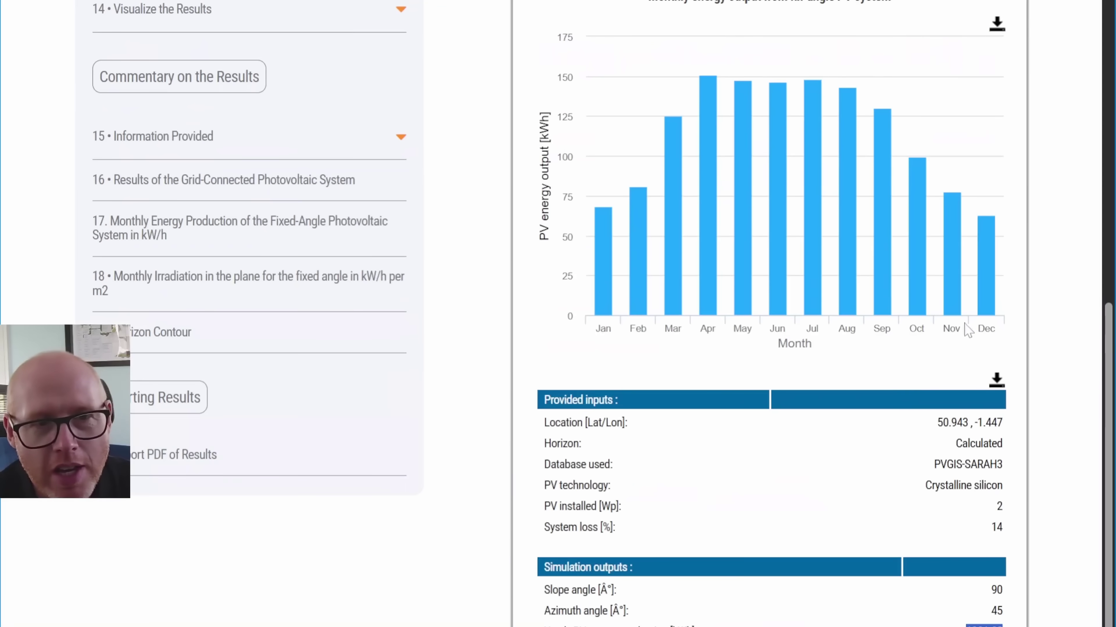
mouse_move(965, 276)
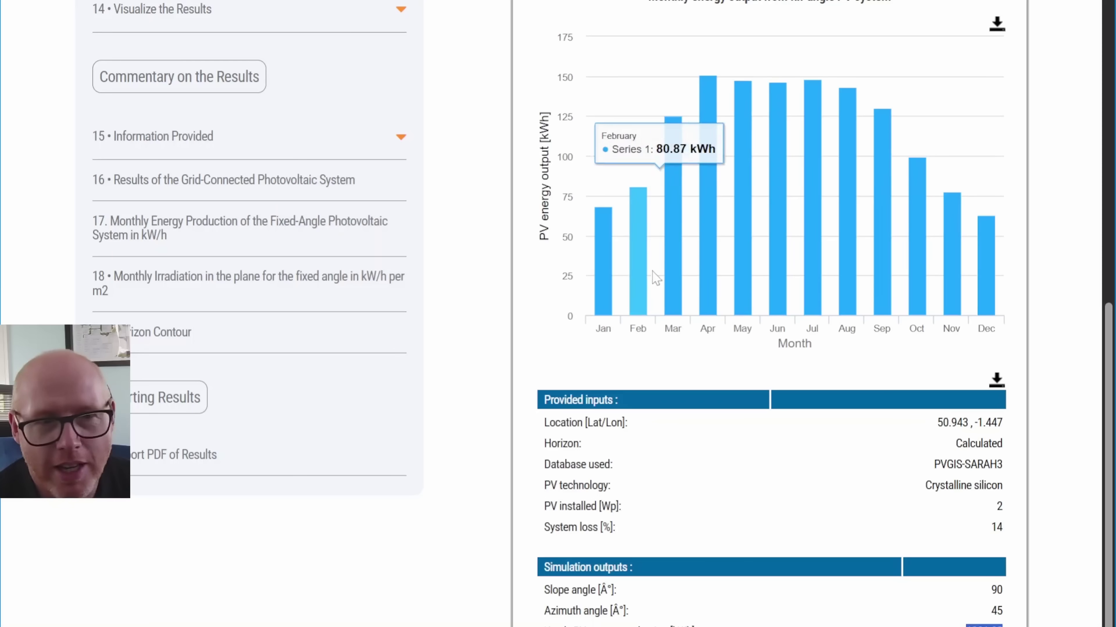
mouse_move(675, 254)
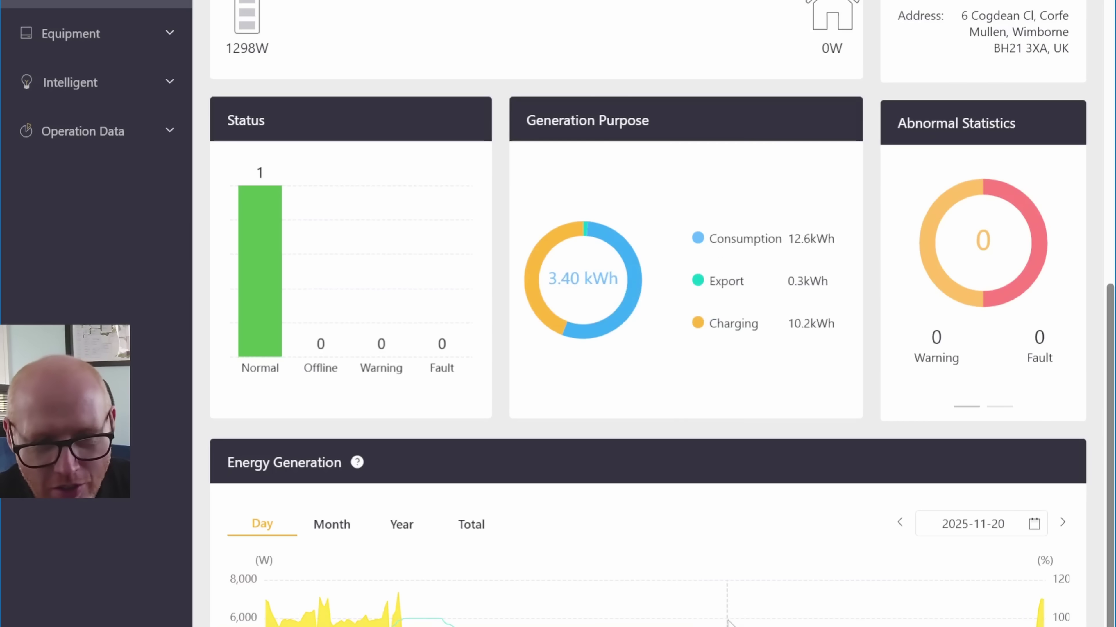
- Scroll down to the full Energy Generation chart and legend for 2025-11-20
scroll(810, 4, "down", 5)
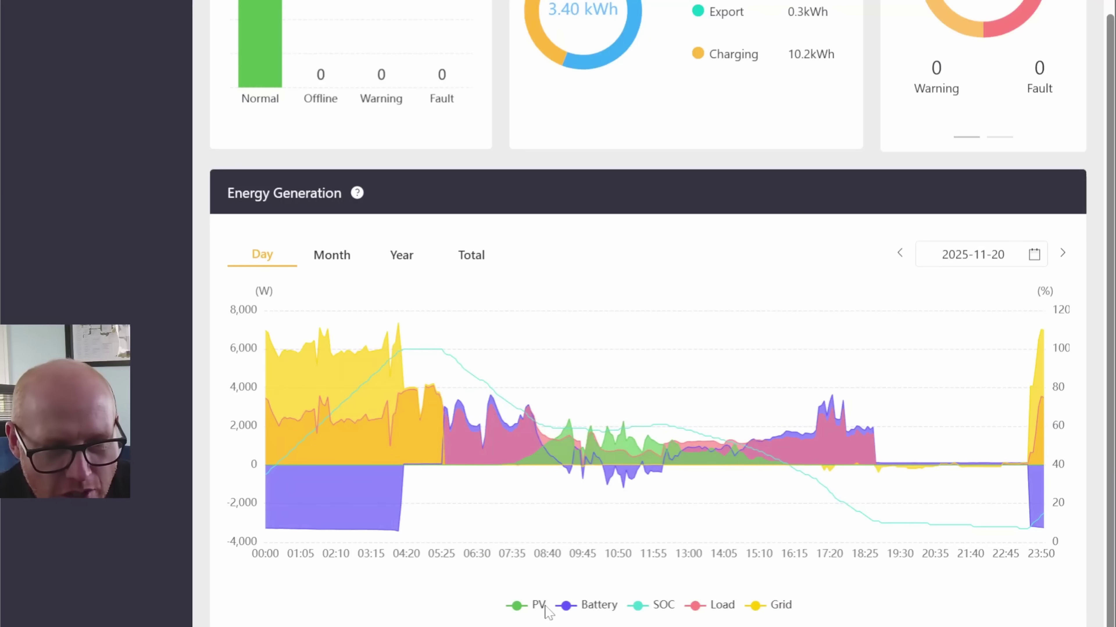
- Hide the Battery, Load and Grid series, leaving only PV and SOC plotted
left_click(602, 606)
left_click(722, 605)
left_click(780, 606)
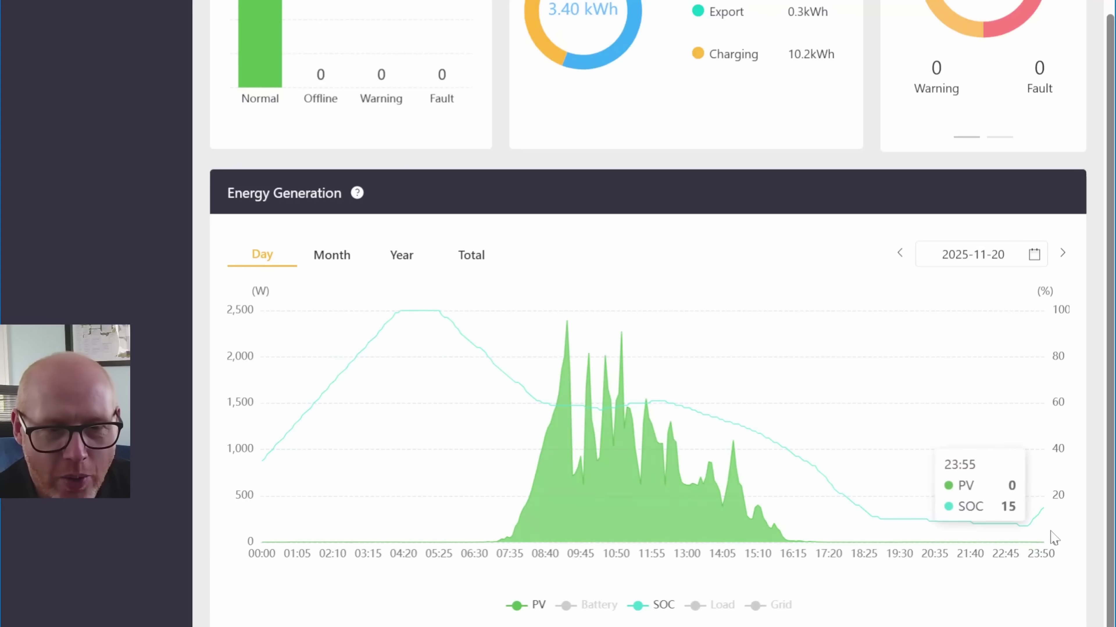
- Move to the 2025-11-21 chart and hide Battery, Load and Grid, keeping PV and SOC
left_click(1059, 253)
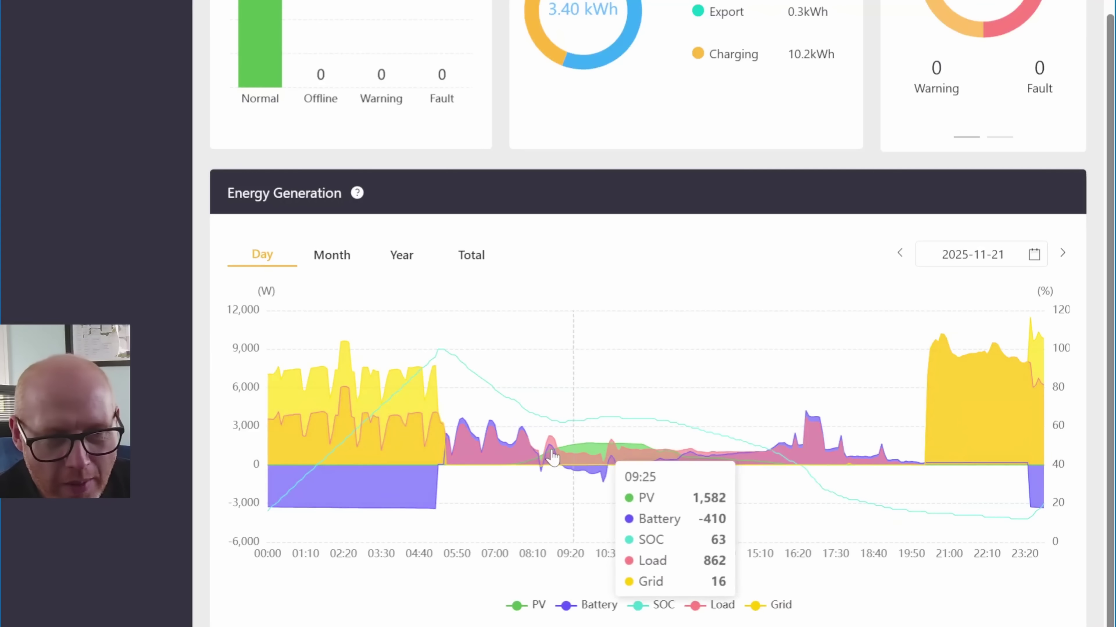
left_click(531, 605)
left_click(600, 613)
left_click(647, 606)
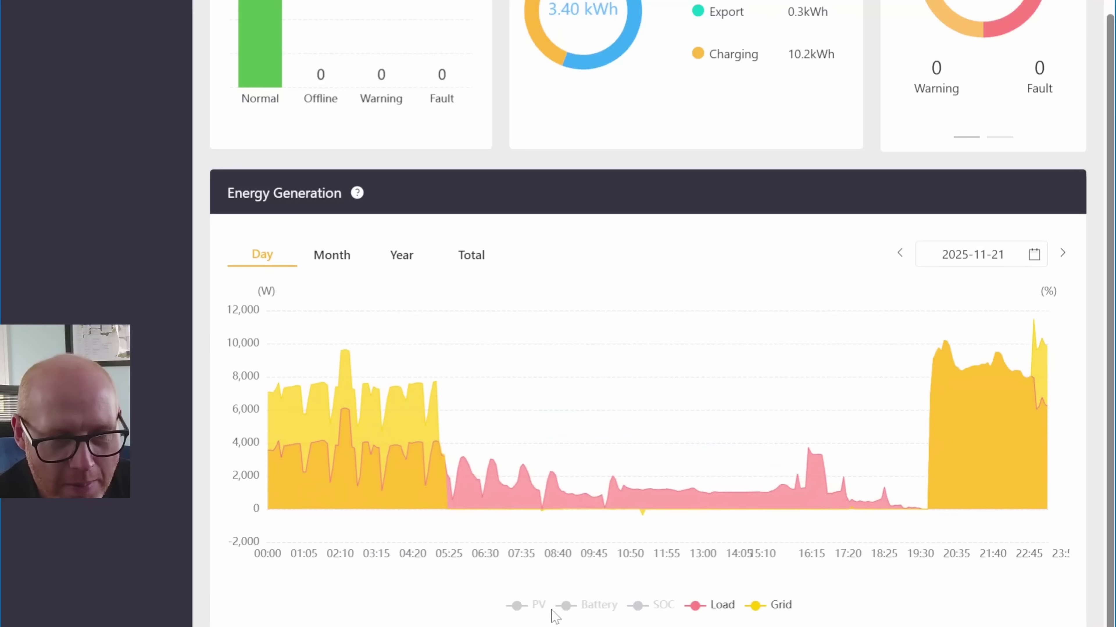
left_click(536, 606)
left_click(638, 611)
left_click(720, 606)
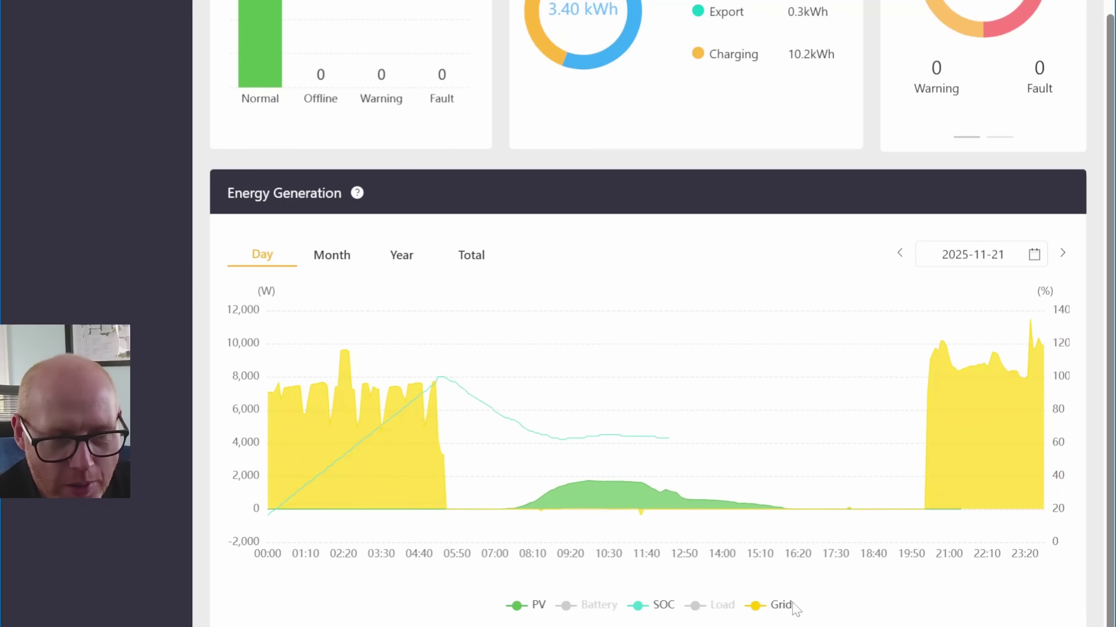
left_click(782, 606)
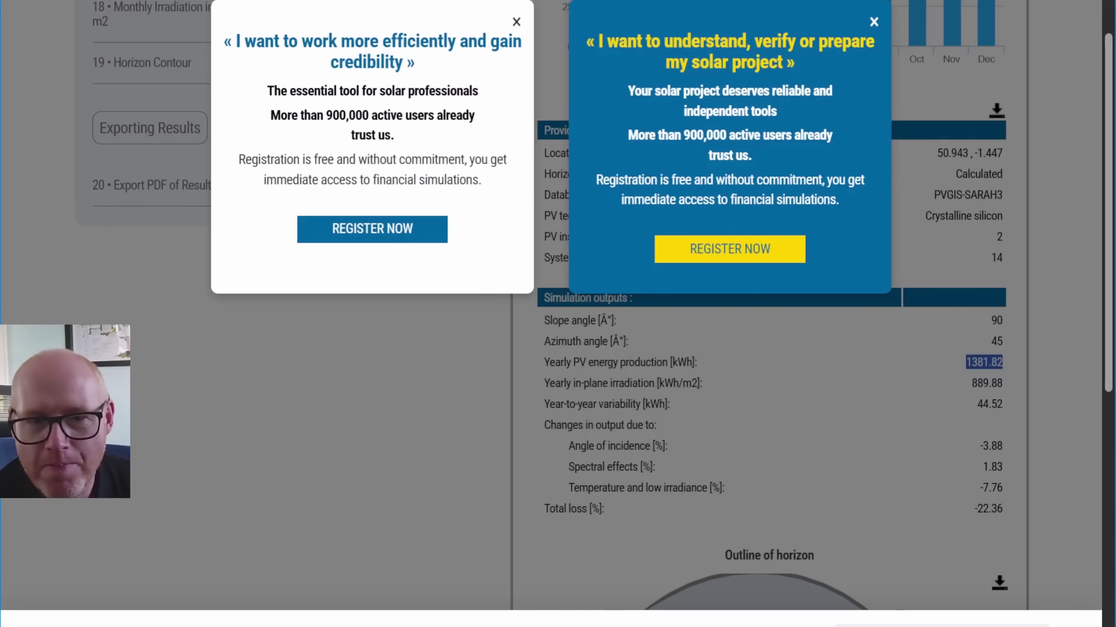
- Close the registration pop-ups and scroll through the 4 kWp vertical southwest array's results
left_click(874, 22)
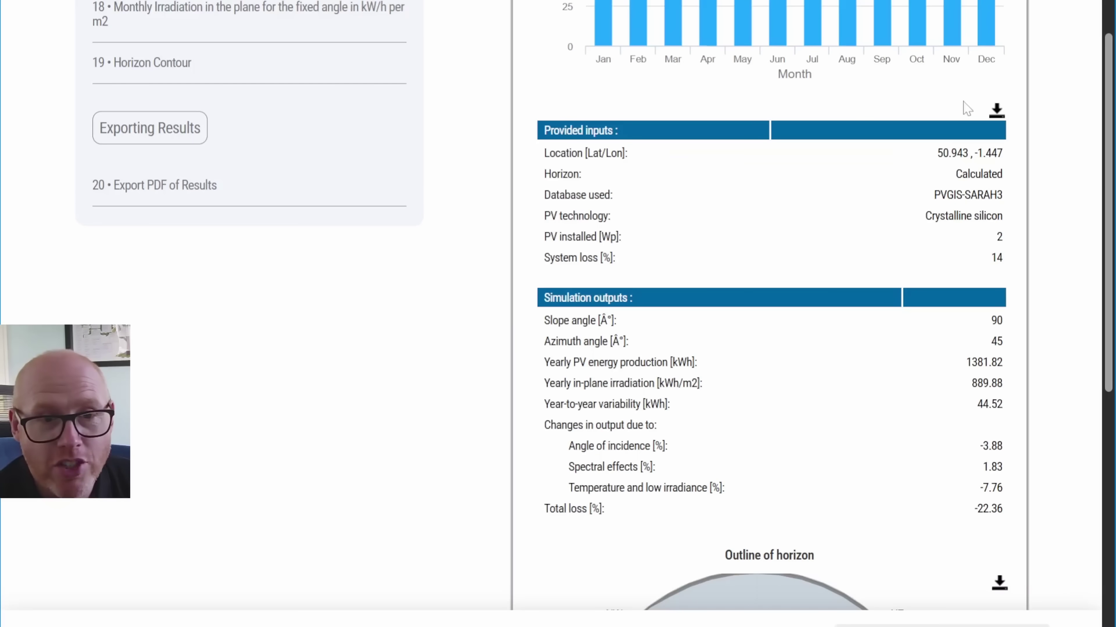
scroll(1070, 131, "up", 5)
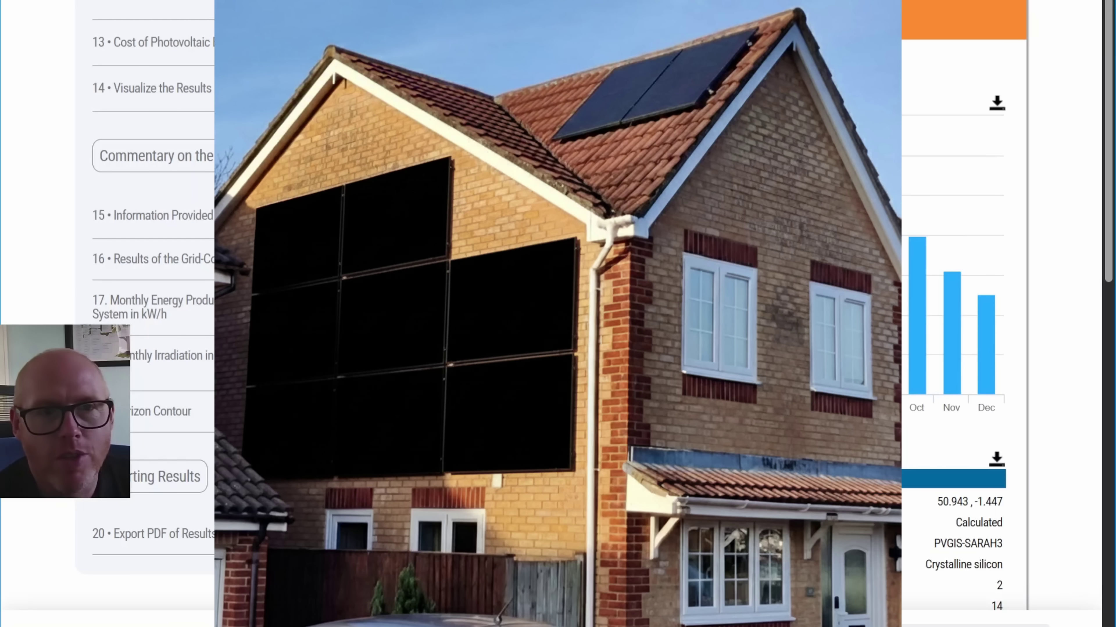
scroll(966, 307, "down", 10)
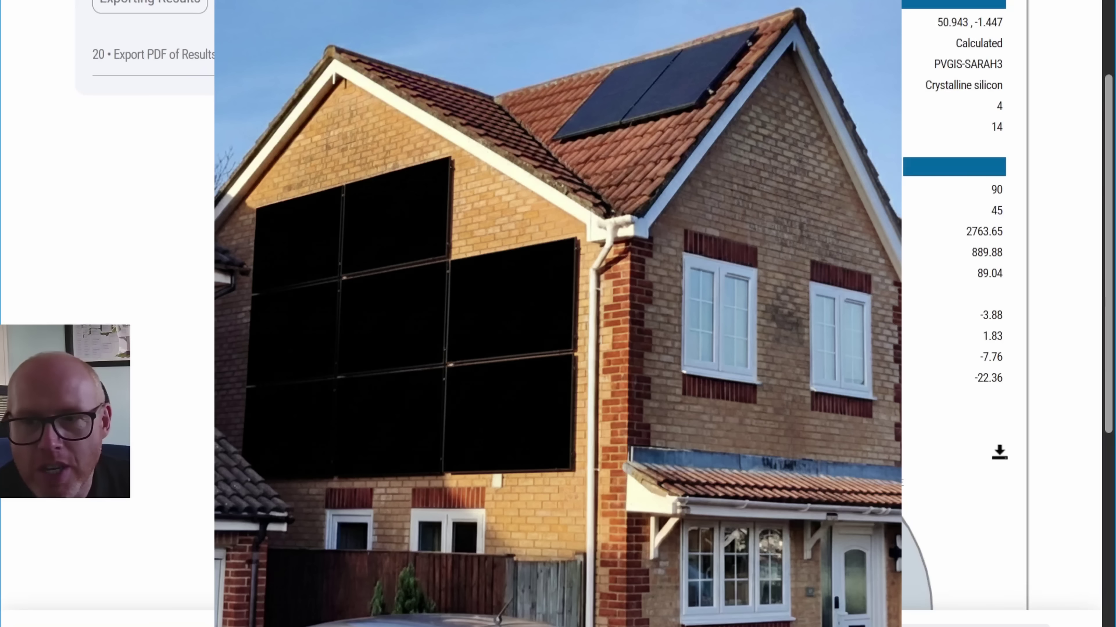
scroll(966, 132, "up", 8)
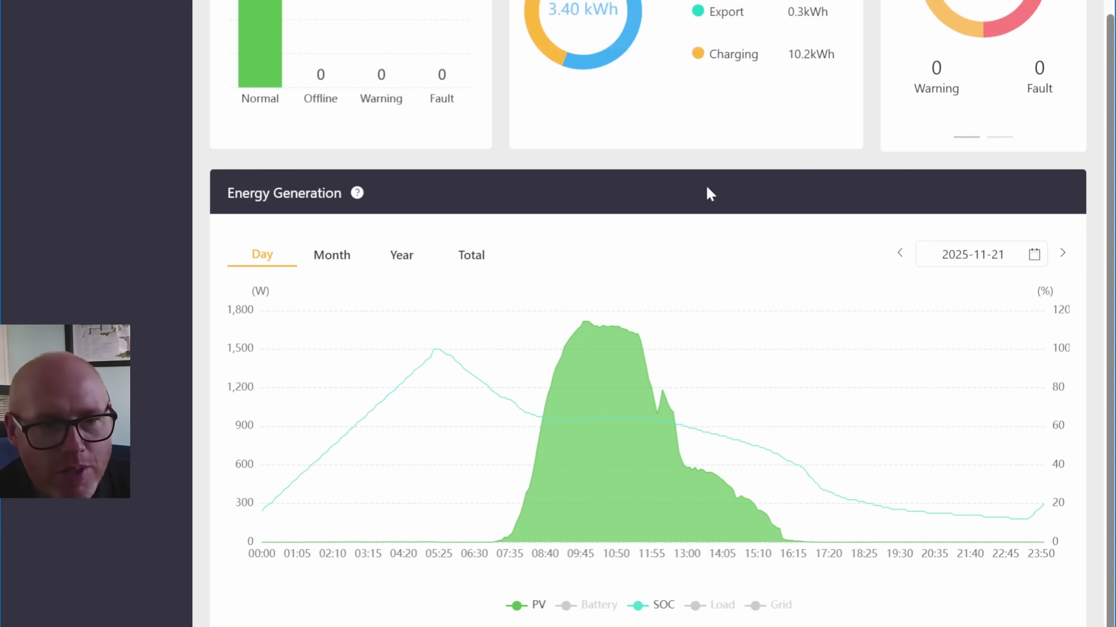
- Switch the Energy Generation chart to the 2025 yearly view of monthly totals
left_click(328, 260)
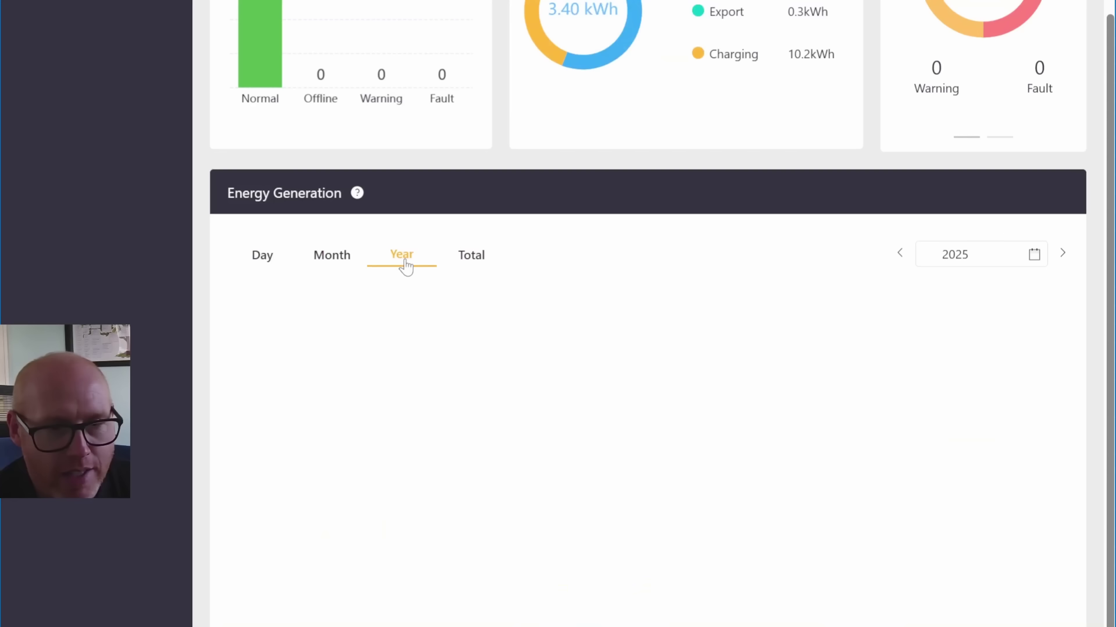
left_click(404, 262)
mouse_move(1035, 516)
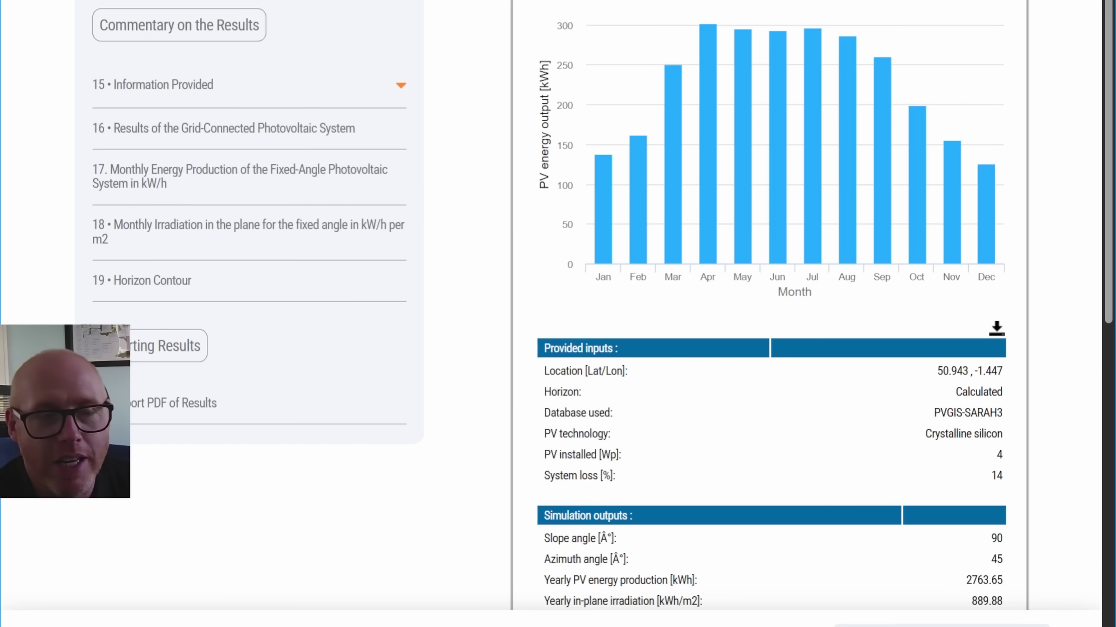
mouse_move(958, 168)
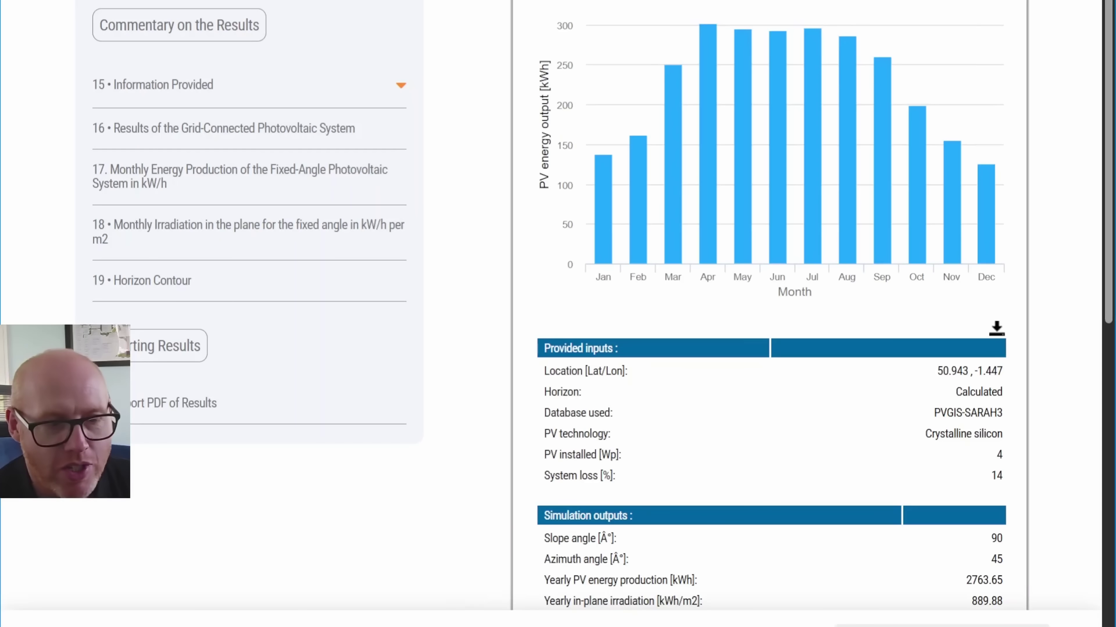
mouse_move(328, 626)
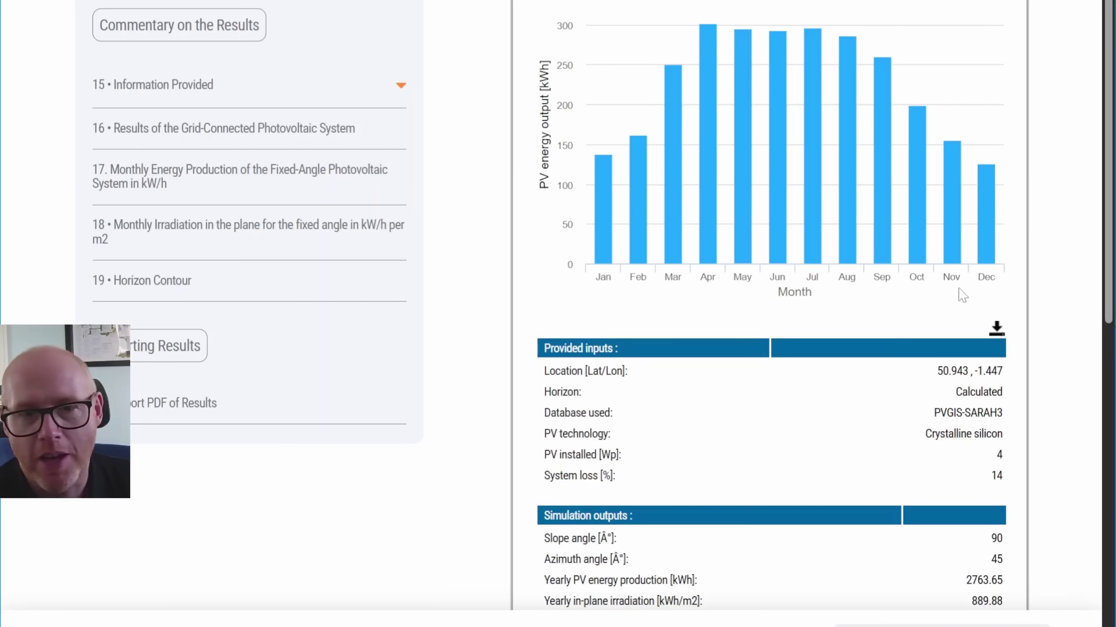
mouse_move(947, 203)
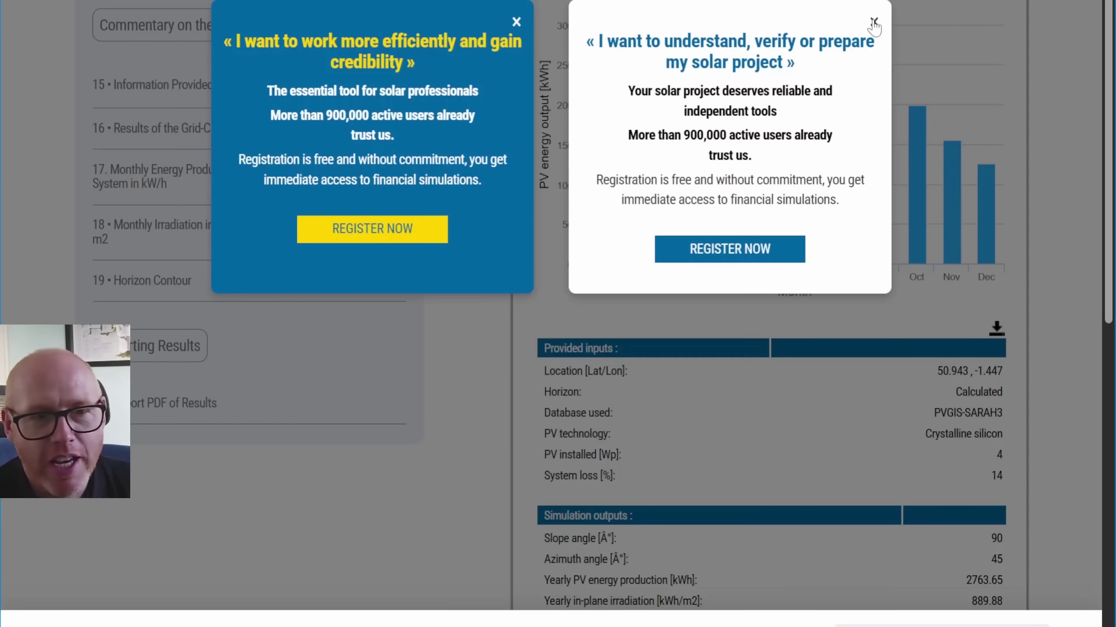
- Close the pop-up and read the 30° tilt 4 kWp monthly bars, totalling 3874.75 kWh yearly
left_click(872, 20)
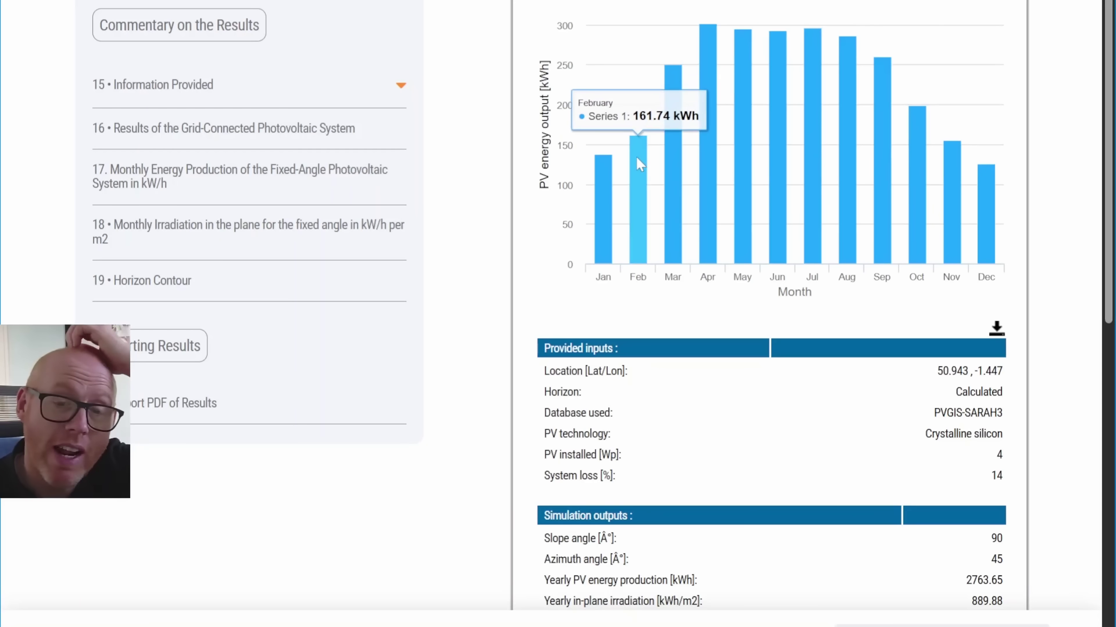
scroll(1054, 86, "up", 4)
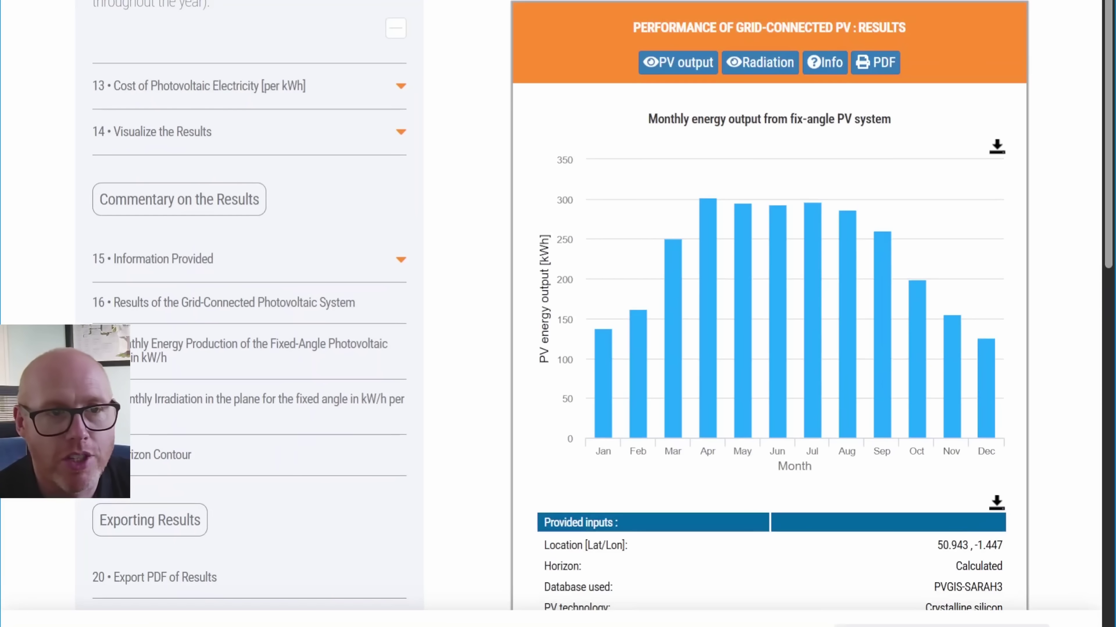
scroll(769, 308, "down", 12)
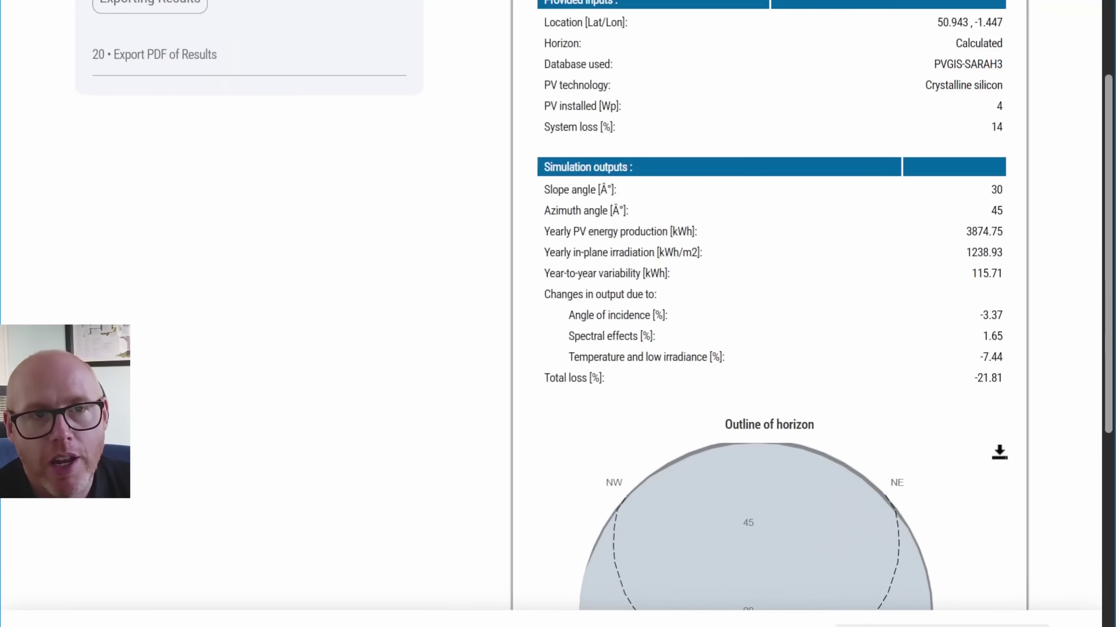
scroll(1046, 93, "up", 6)
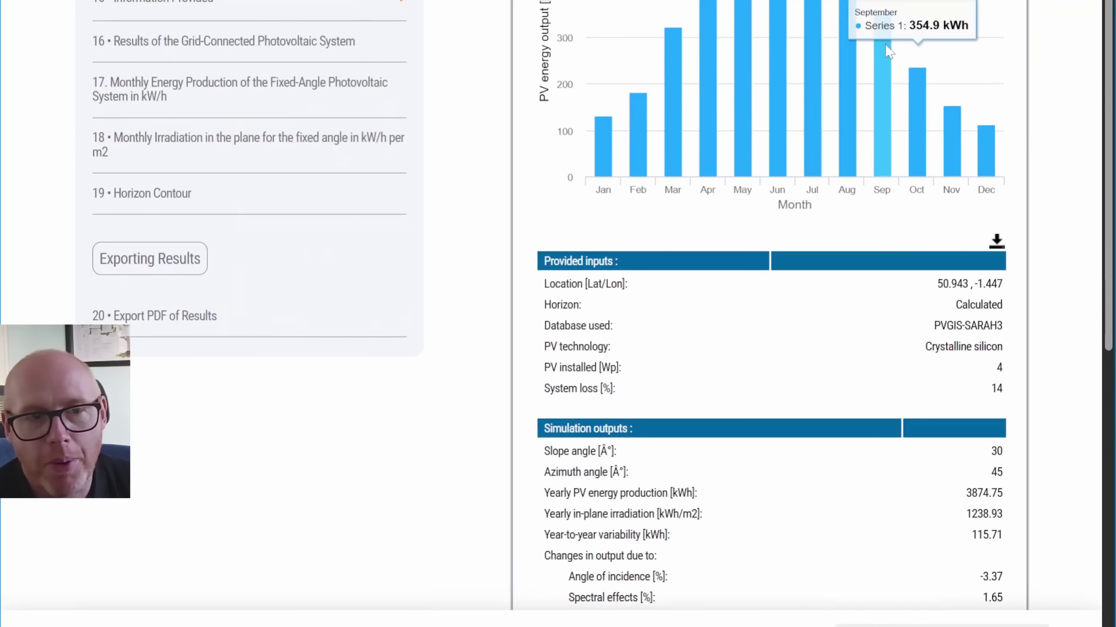
mouse_move(594, 167)
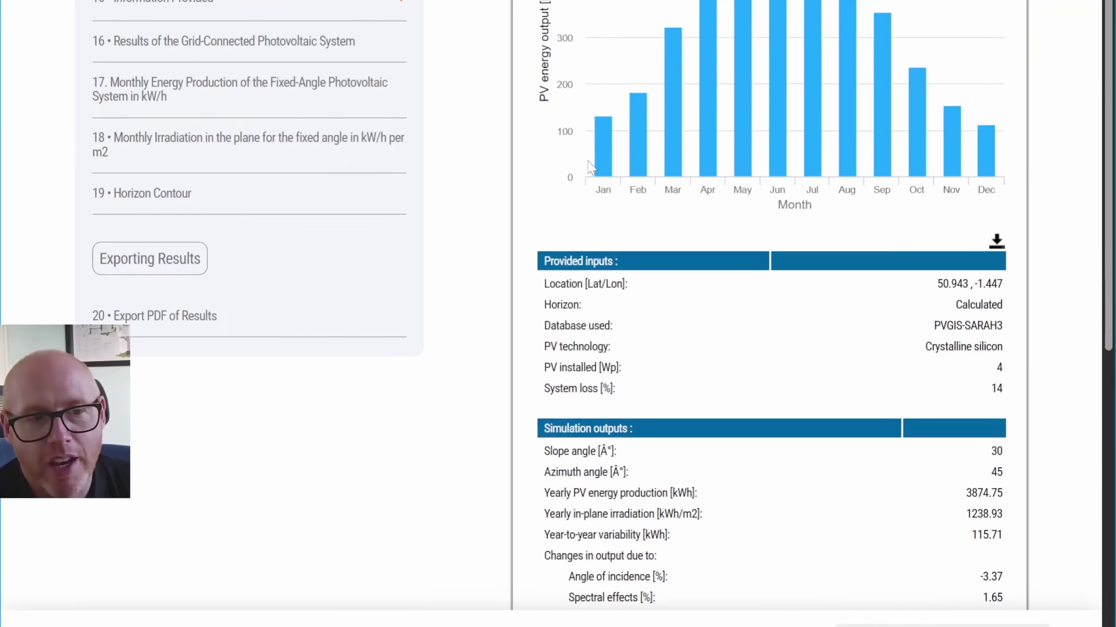
mouse_move(988, 173)
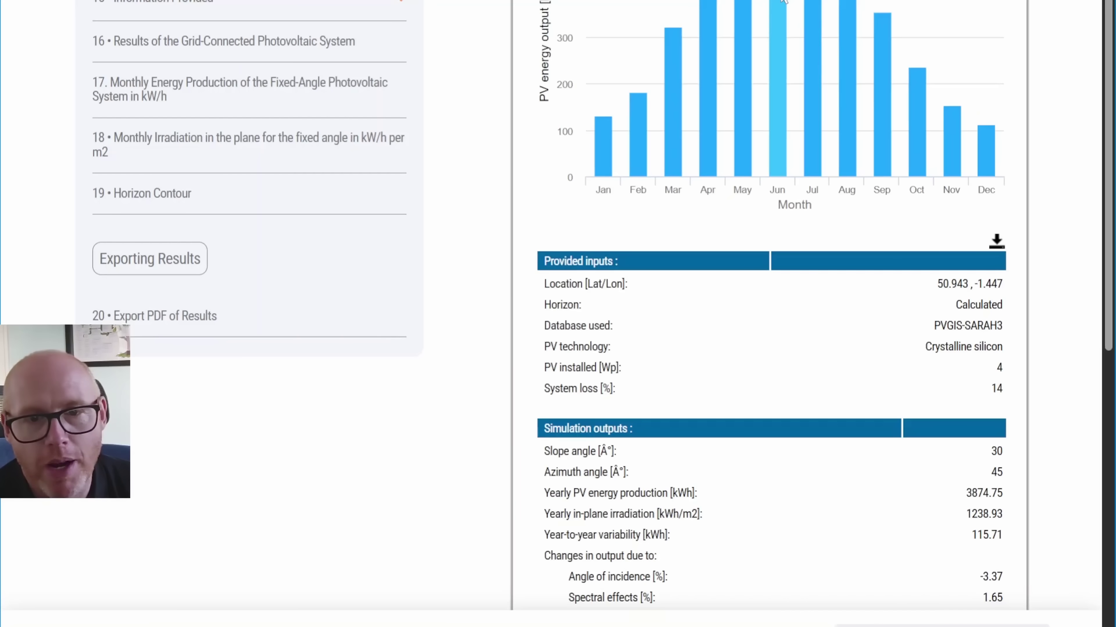
mouse_move(985, 148)
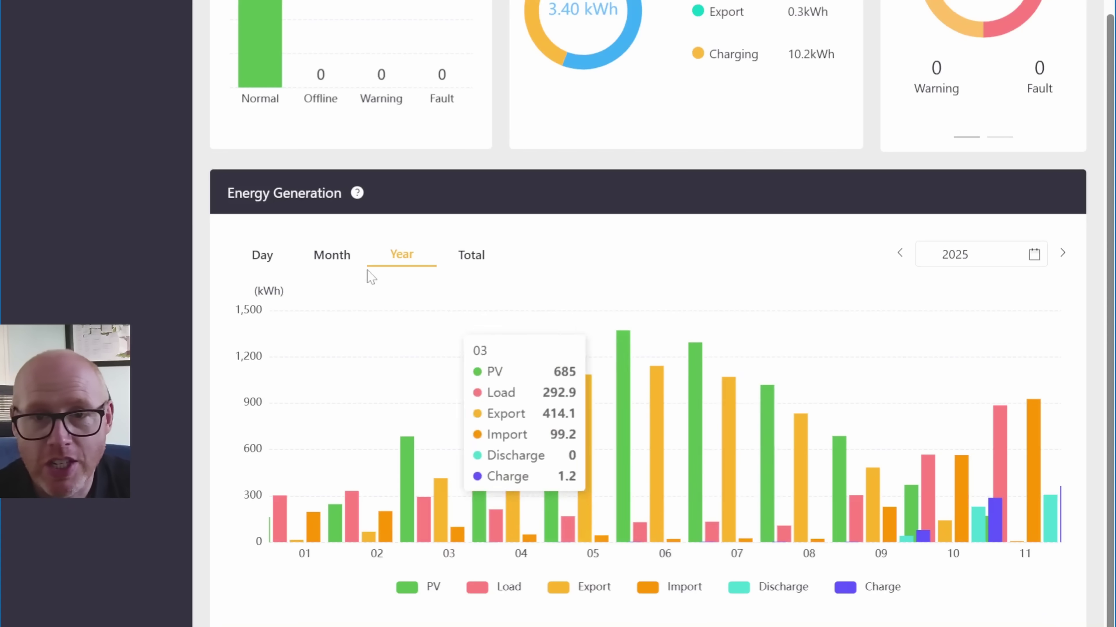
- Switch the Energy Generation chart back to the 2025-11-21 day view
left_click(263, 255)
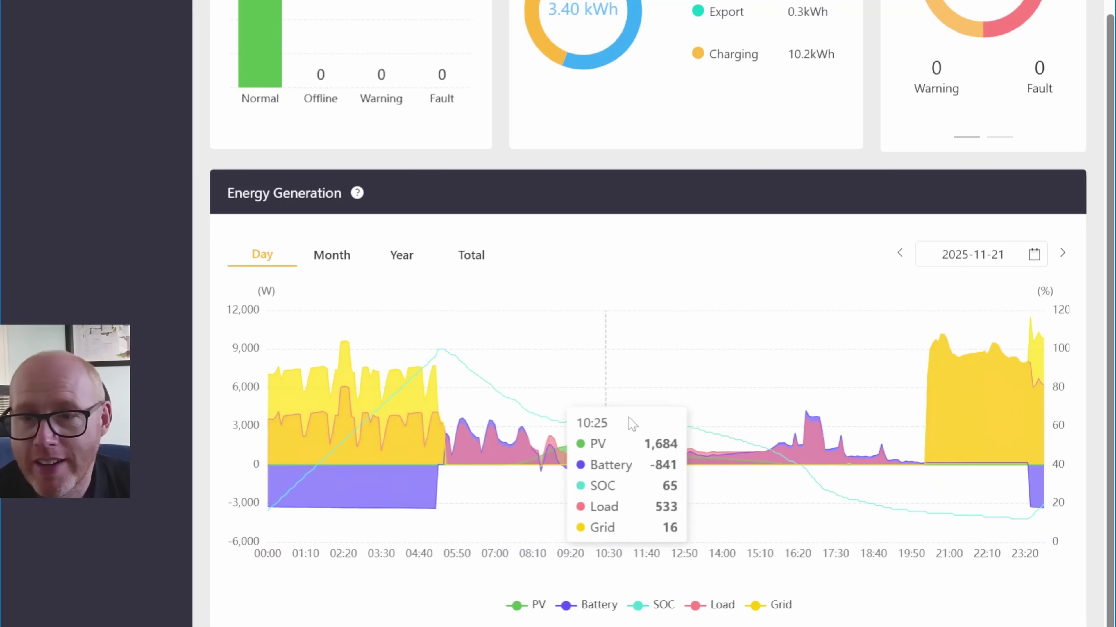